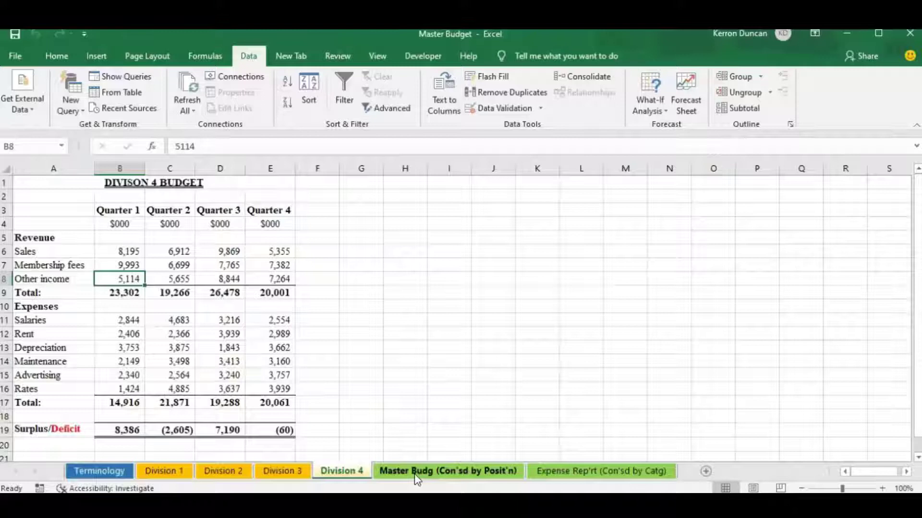
Review the empty Master Budget sheet and the Division 1 to Division 4 quarterly budget sheets
click(421, 474)
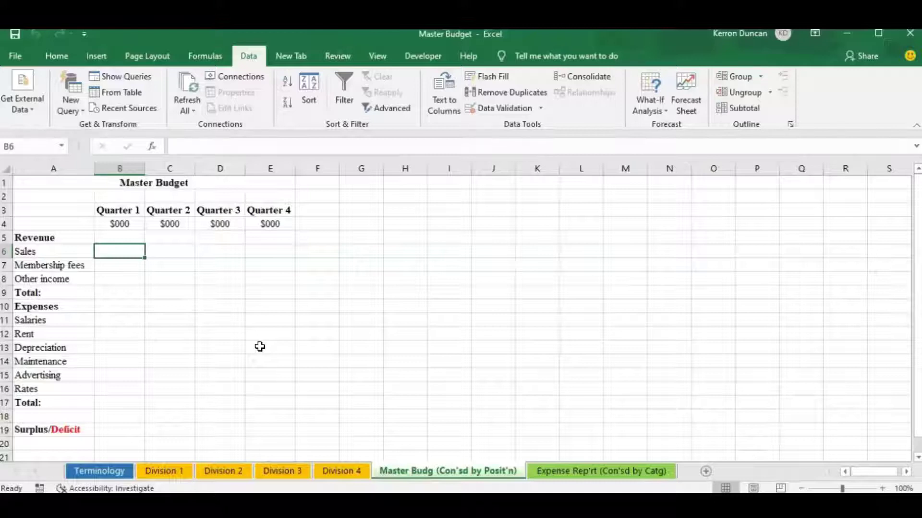
click(170, 471)
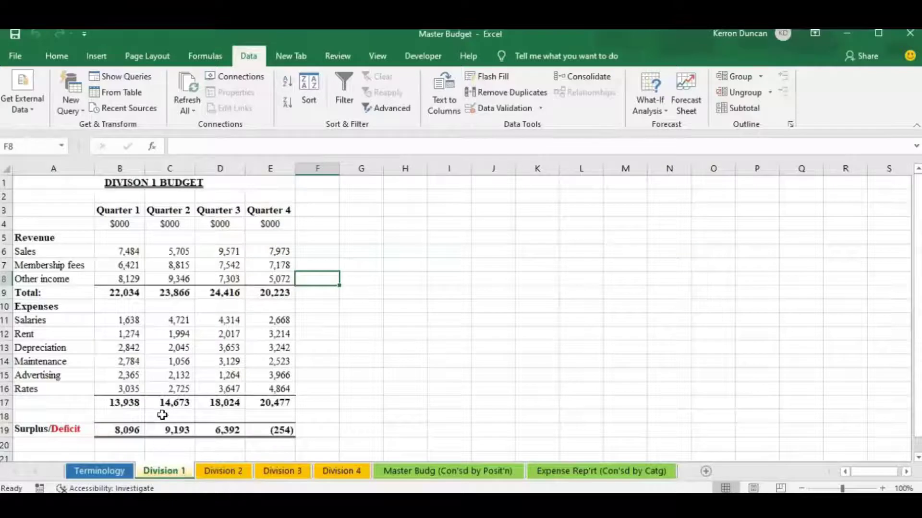
click(233, 476)
click(224, 474)
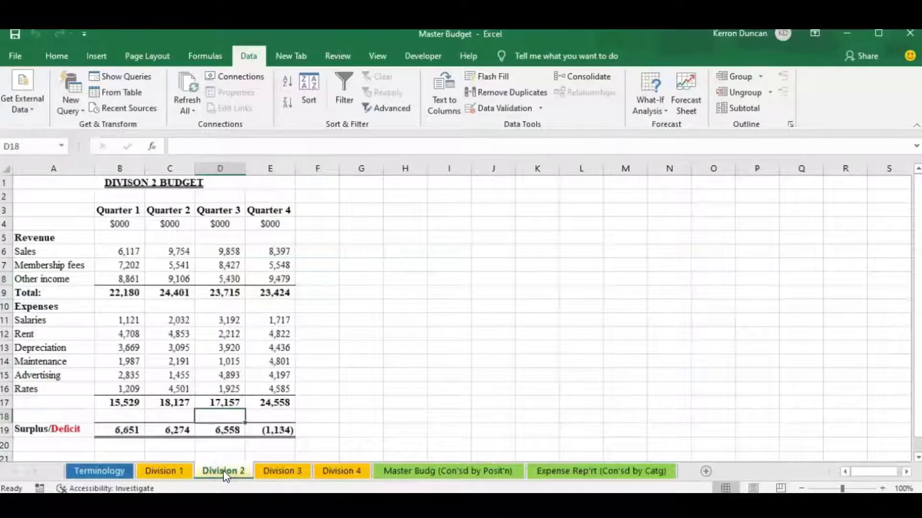
click(274, 471)
click(345, 470)
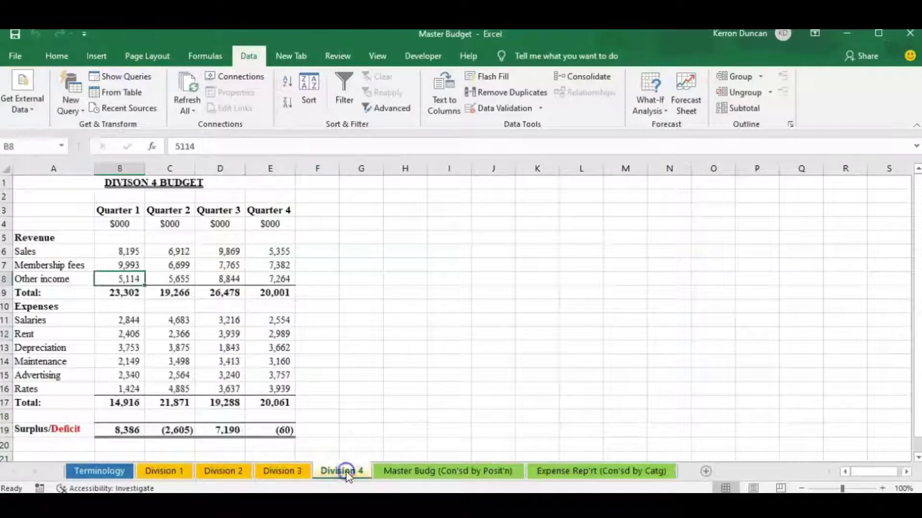
Start a data consolidation at cell B6 of the Master Budget sheet, using the Sum function
click(437, 471)
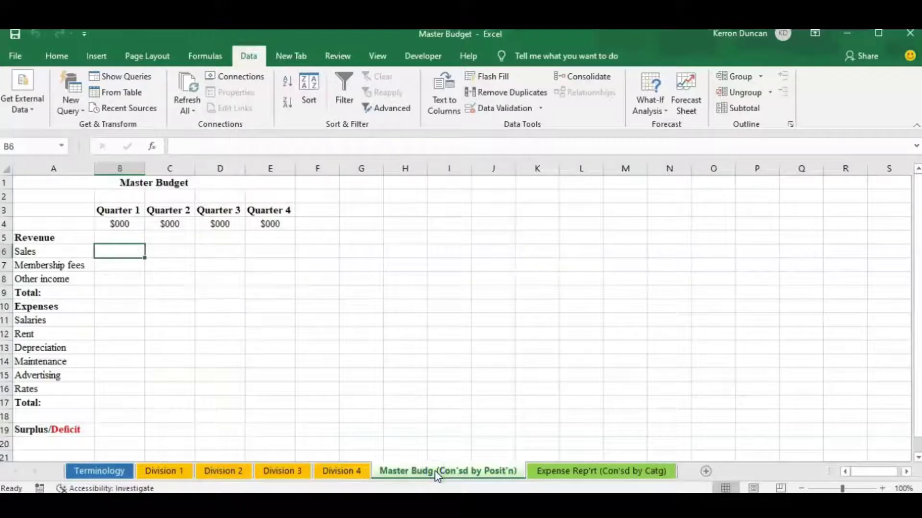
click(118, 252)
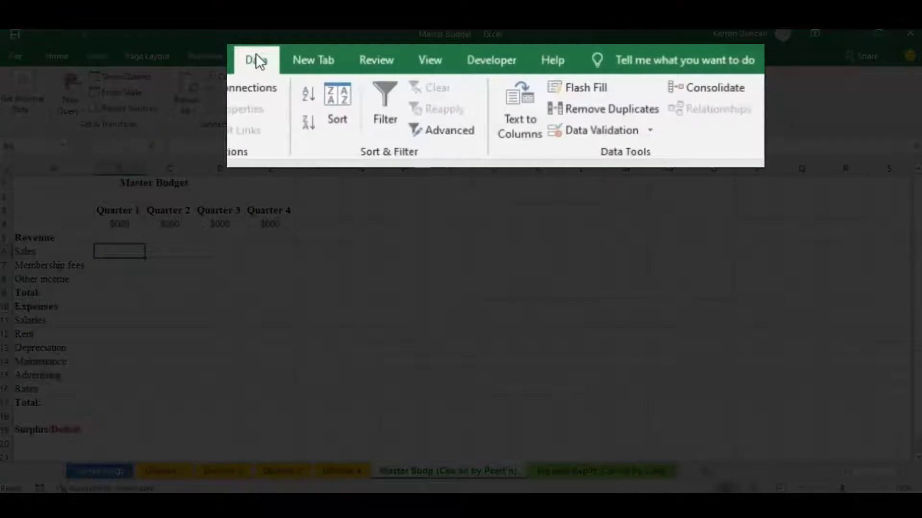
click(718, 87)
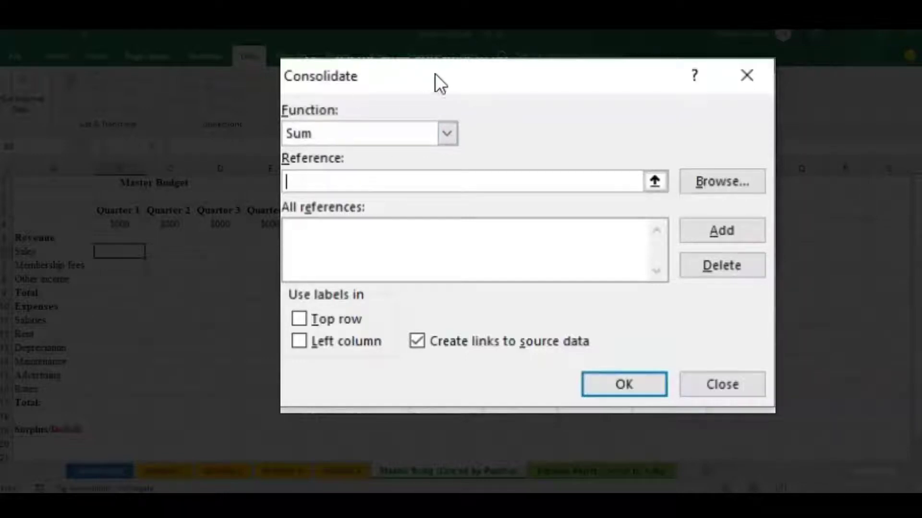
click(448, 134)
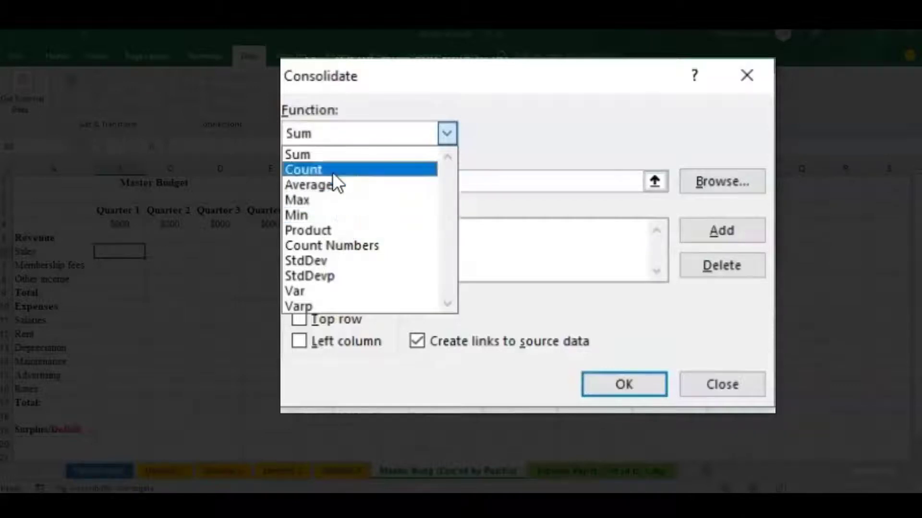
click(328, 155)
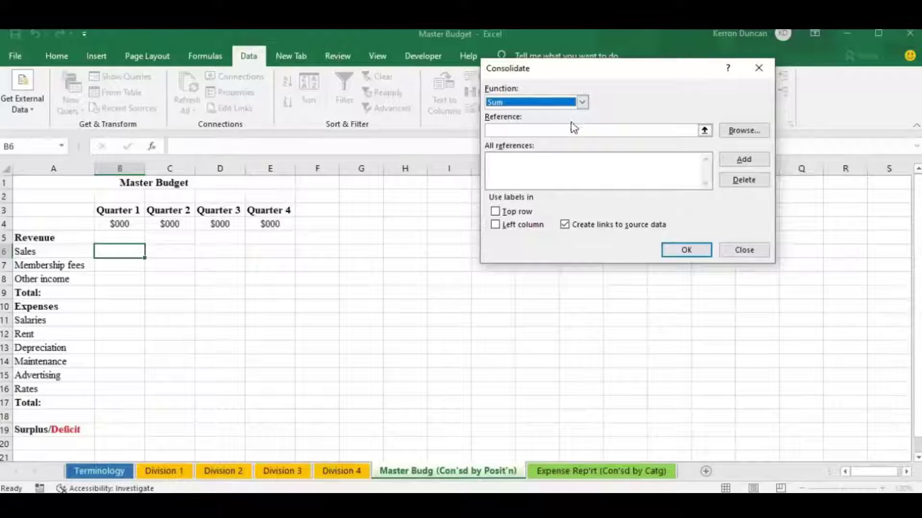
Add range B6:E19 of the Division 1 sheet to the consolidation references
click(511, 130)
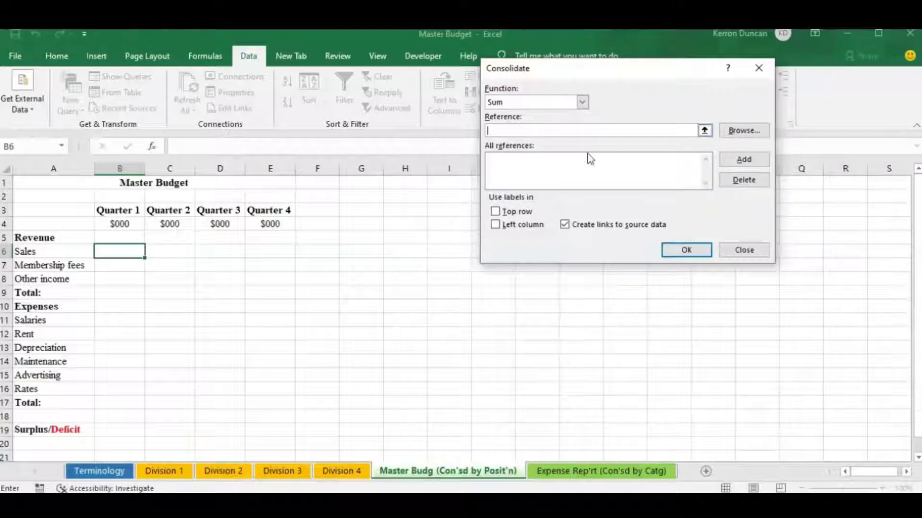
click(158, 476)
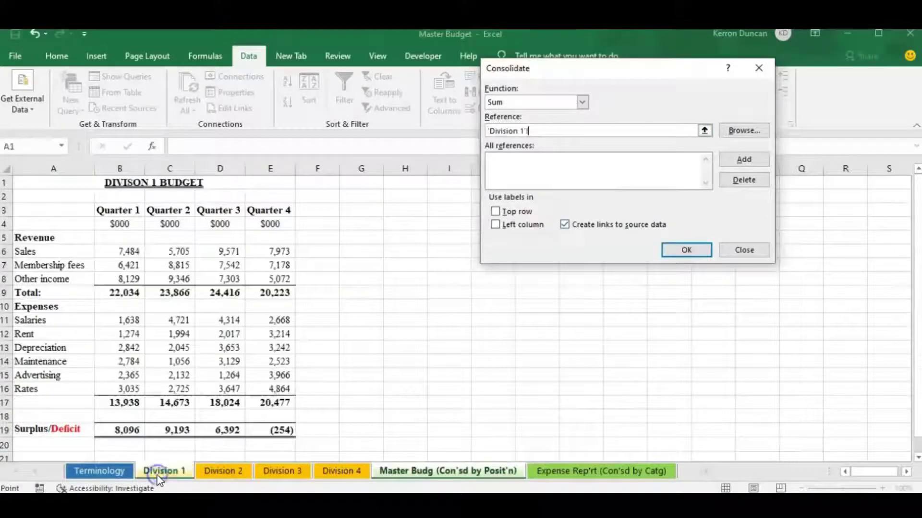
drag(112, 253, 283, 431)
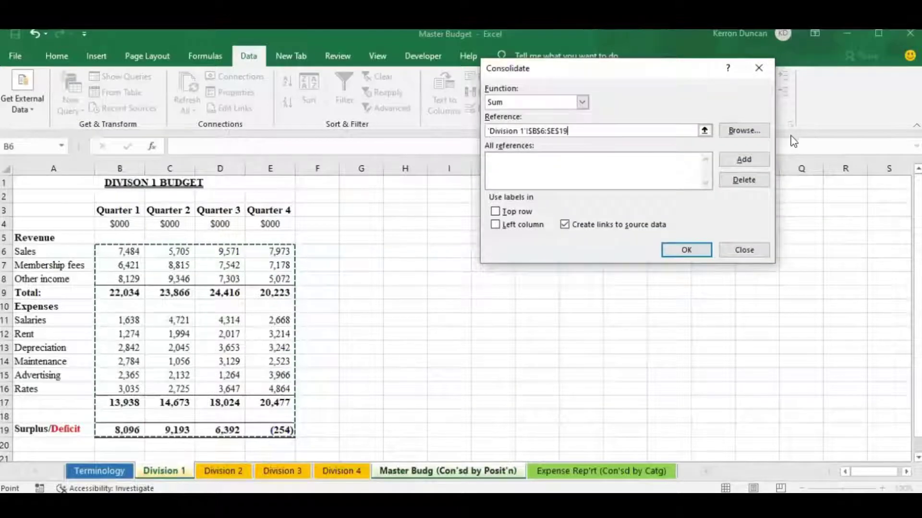
click(756, 158)
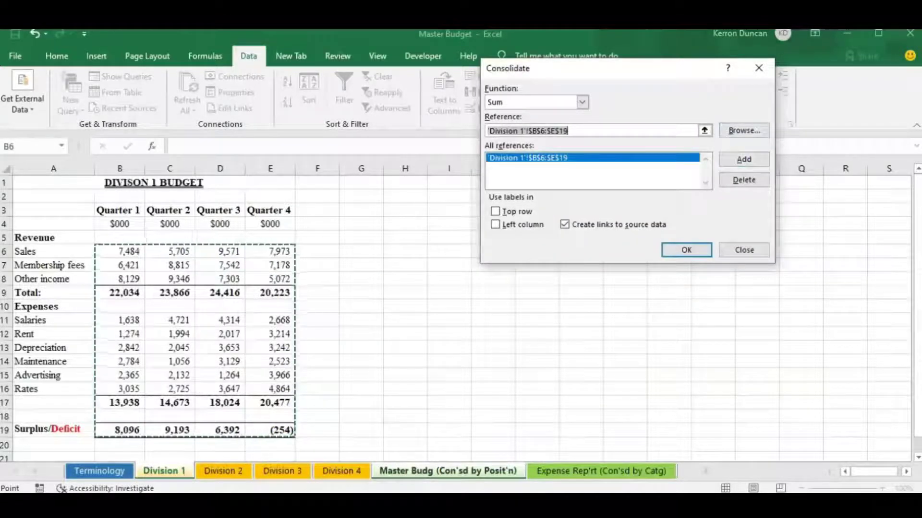
Add range B6:E19 of the Division 2, Division 3 and Division 4 sheets as references and run the consolidation
click(213, 473)
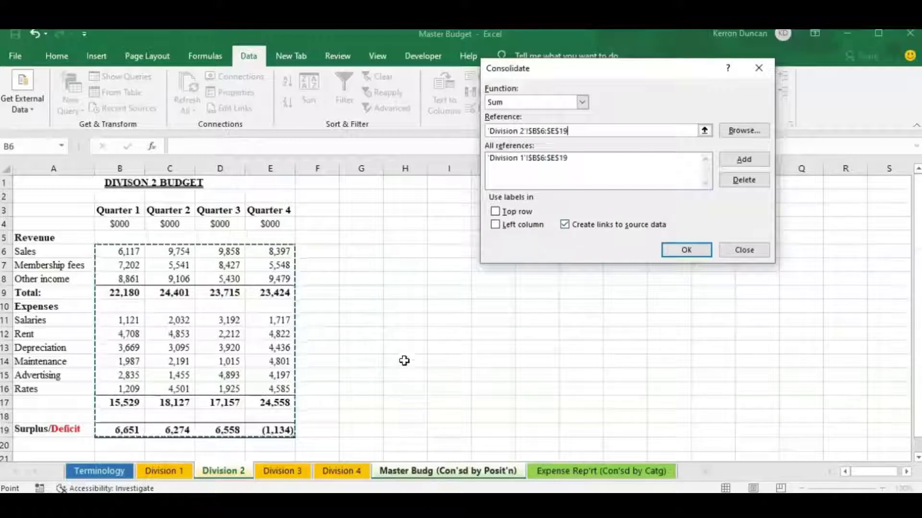
click(752, 160)
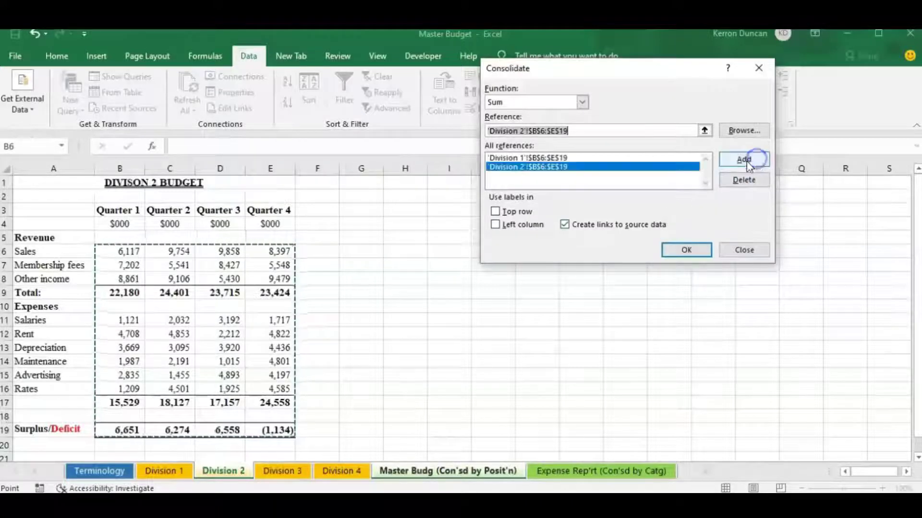
click(299, 471)
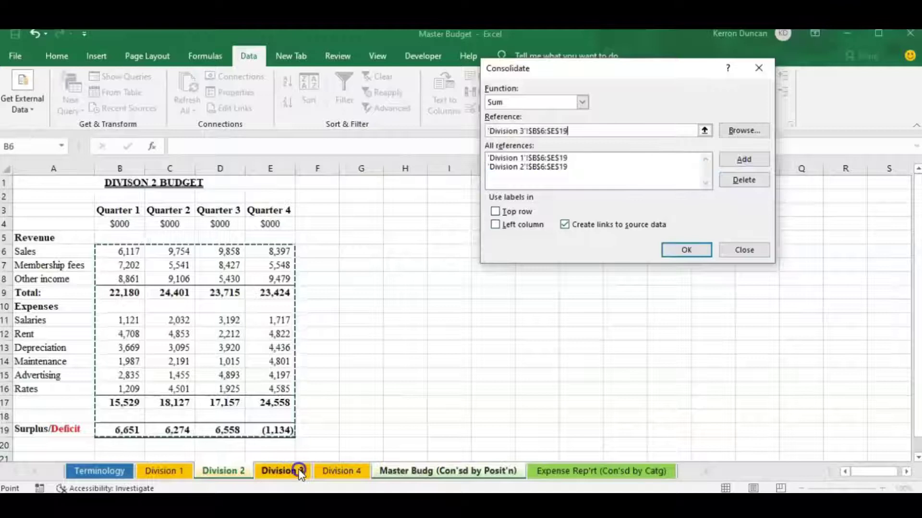
click(742, 160)
click(336, 472)
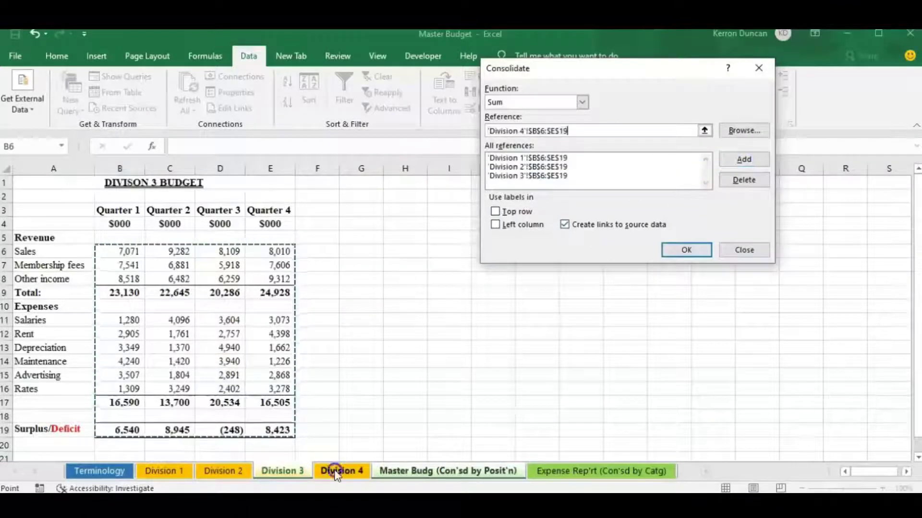
click(744, 159)
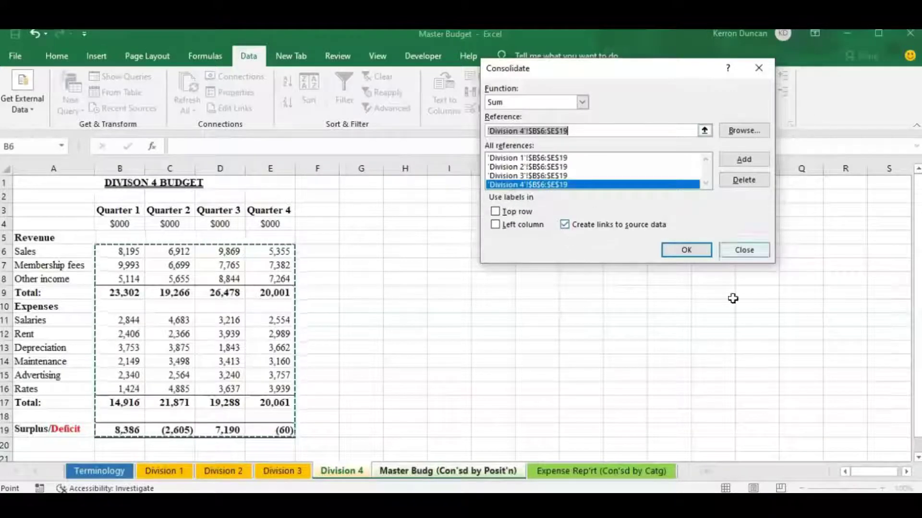
click(688, 250)
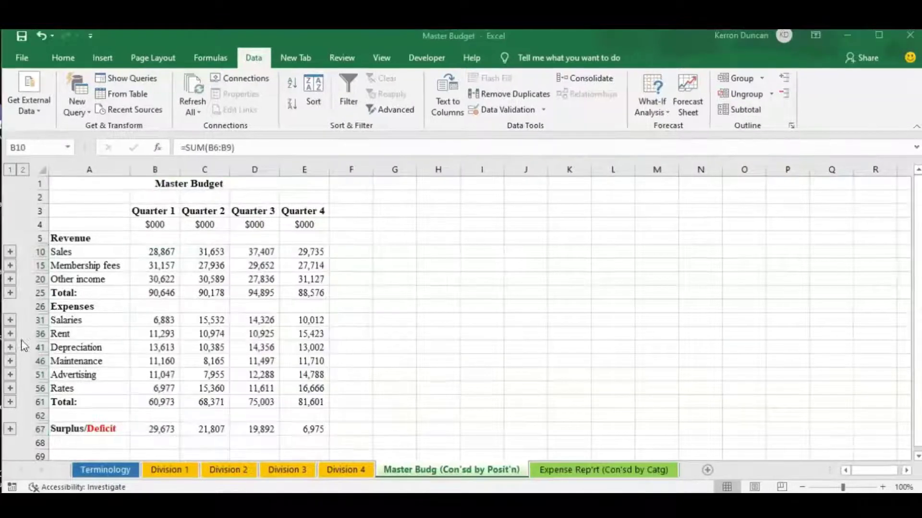
Expand and collapse the Sales detail rows and the whole outline to examine the division figures behind the Master Budget totals
click(10, 253)
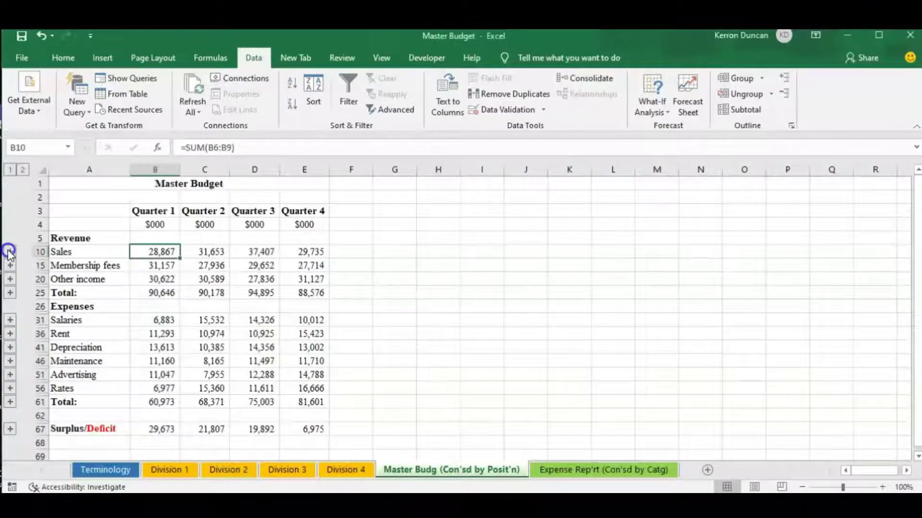
click(10, 252)
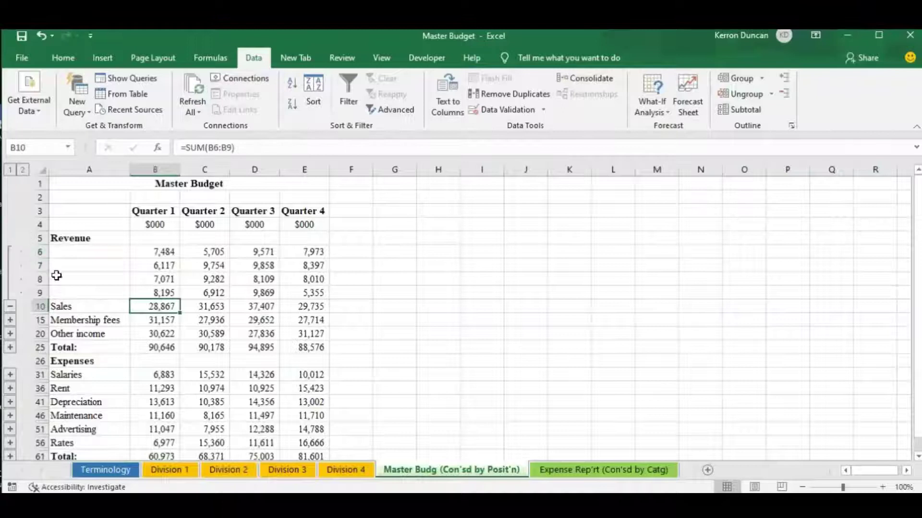
click(10, 307)
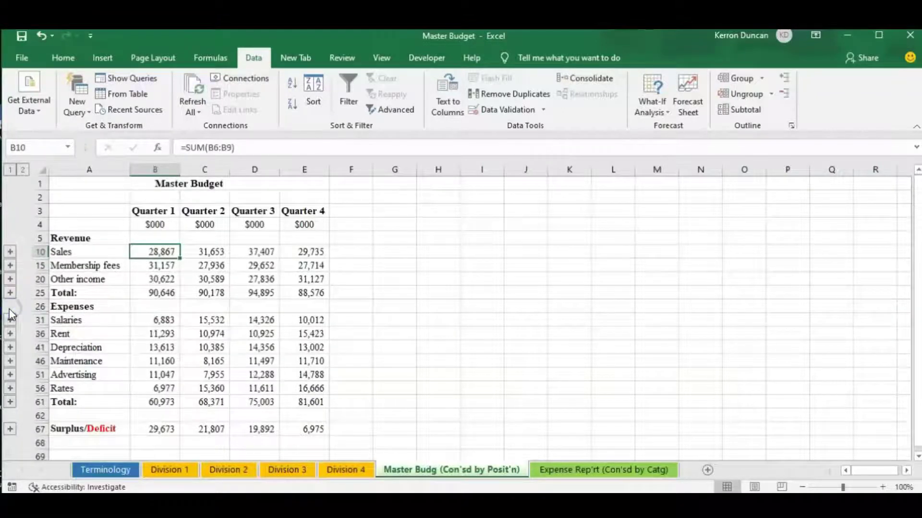
click(22, 170)
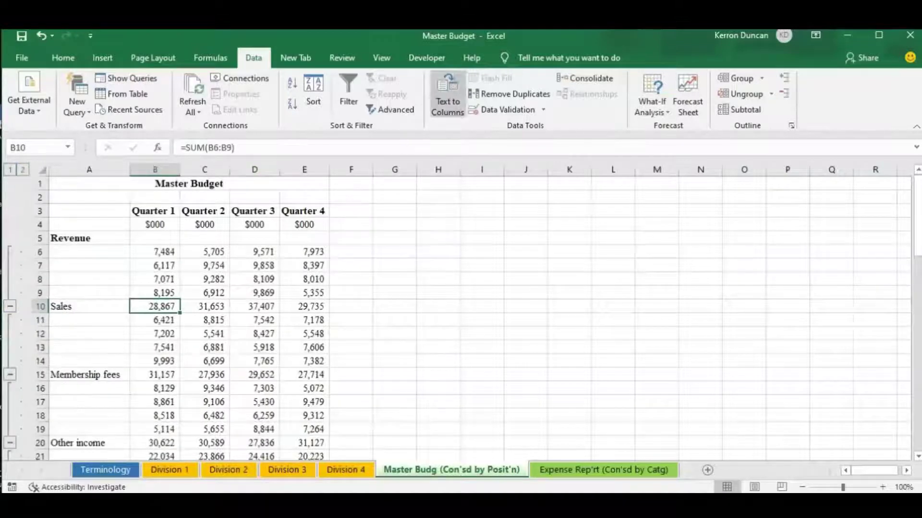
scroll(290, 269, down, 5)
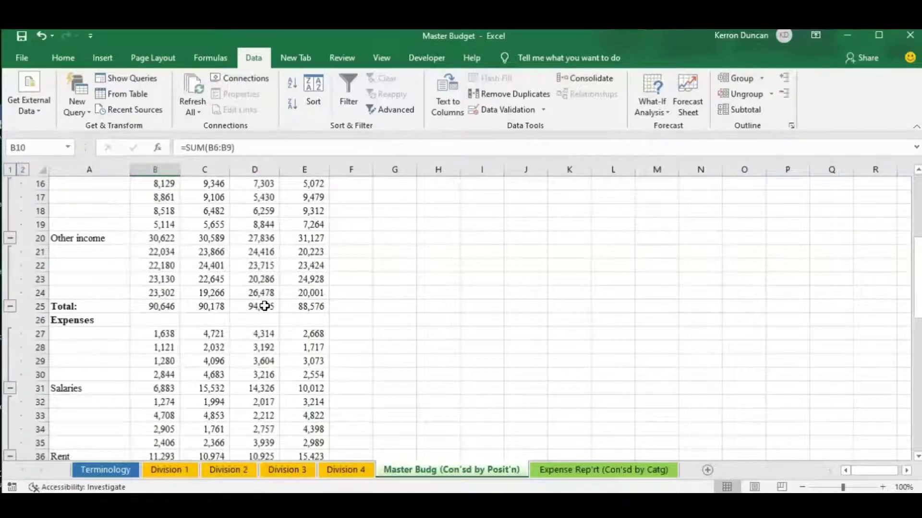
click(10, 169)
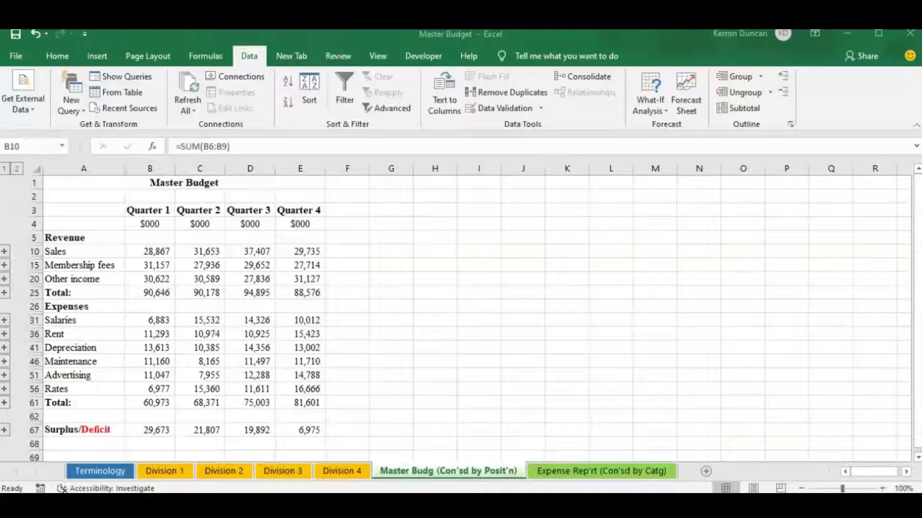
Start a Sum consolidation at cell M2 of the Expense Rep'rt sheet and add Division 1's range A2:B14 as a reference
click(570, 471)
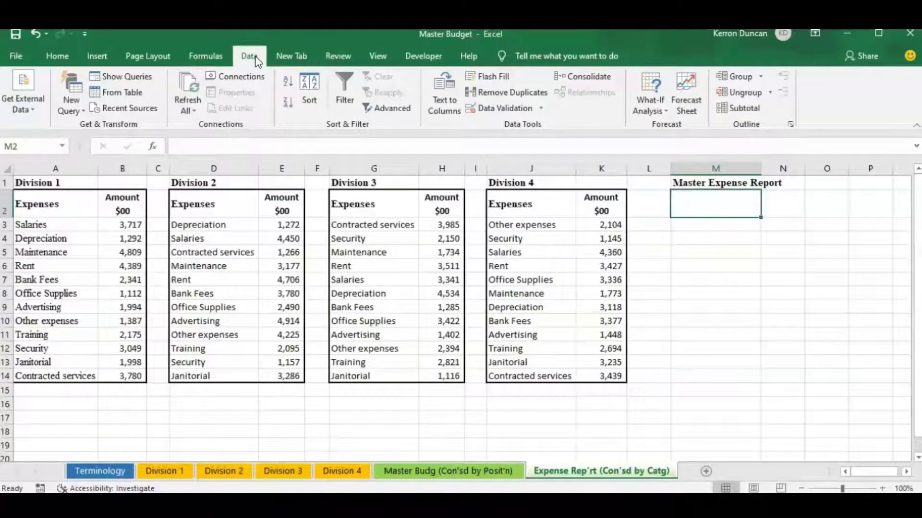
click(584, 80)
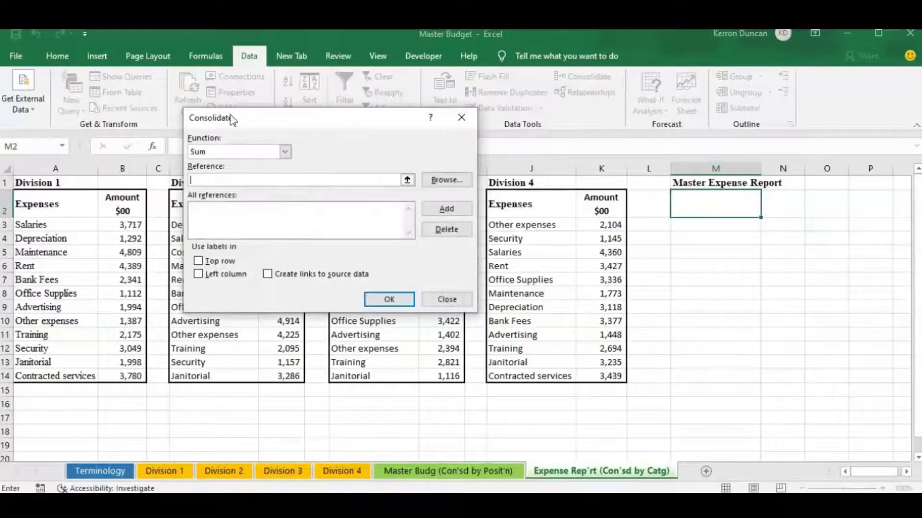
drag(225, 121, 668, 102)
click(659, 160)
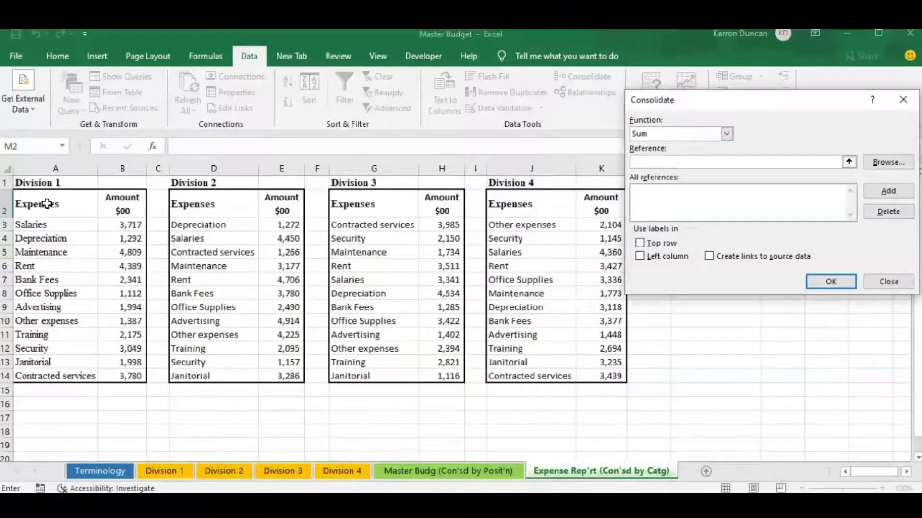
drag(47, 203, 103, 377)
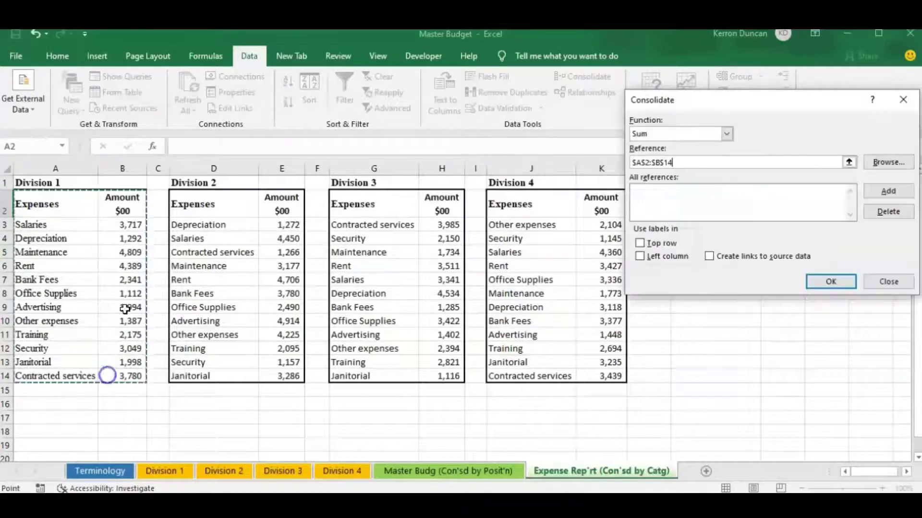
click(905, 193)
Add the expense ranges D2:E14, G2:H14 and J2:K14 for Divisions 2, 3 and 4 to the consolidation references
drag(182, 202, 275, 377)
click(889, 192)
drag(380, 205, 419, 374)
click(890, 193)
drag(503, 201, 594, 376)
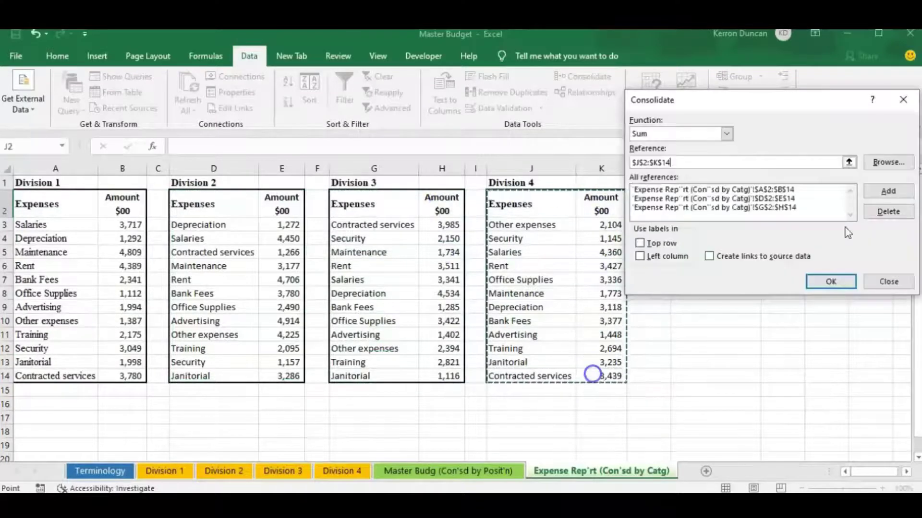
click(888, 193)
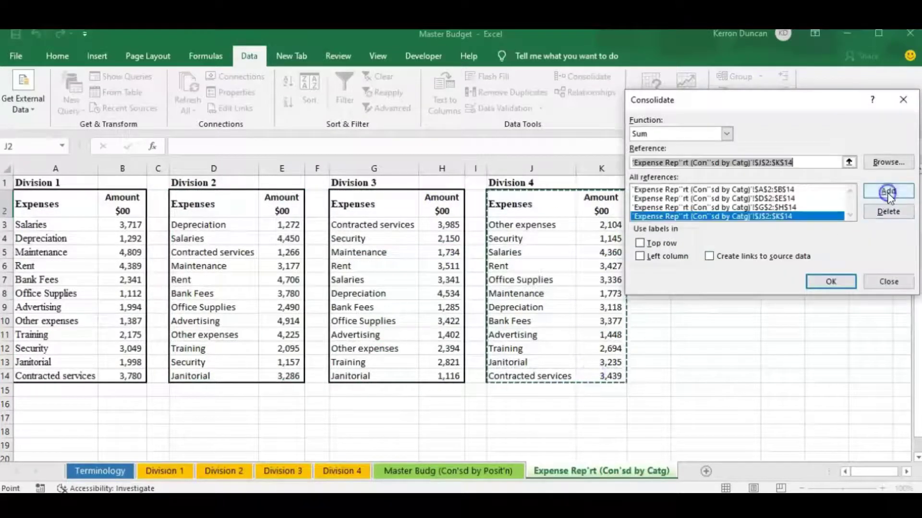
Enable the top row and left column labels and run the consolidation for the Master Expense Report
click(641, 258)
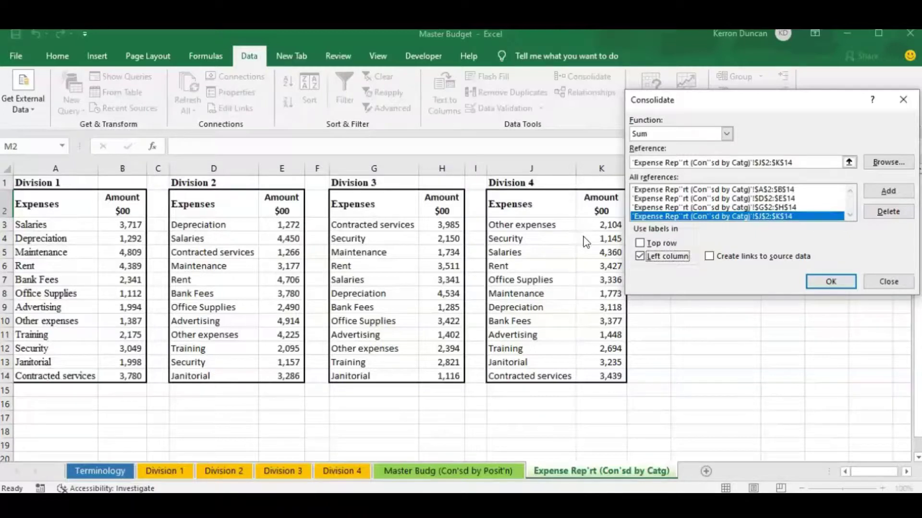
click(642, 243)
drag(750, 105, 207, 82)
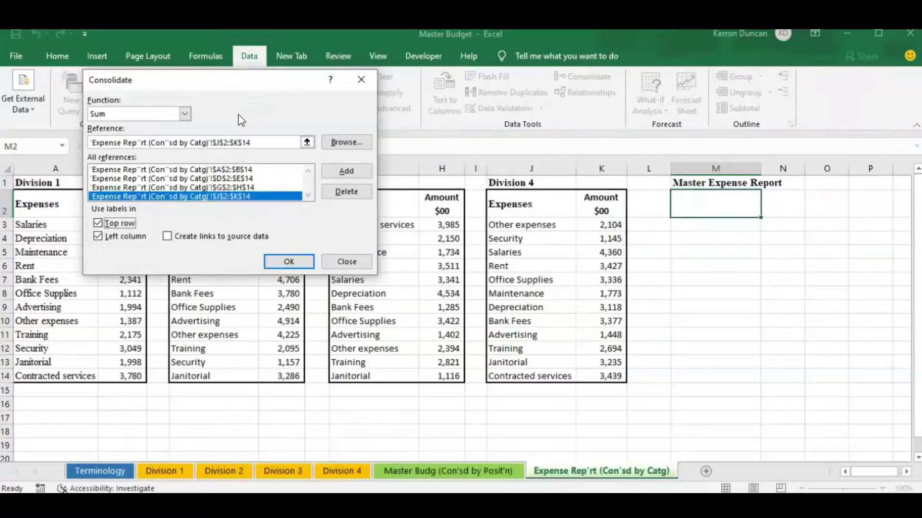
click(289, 263)
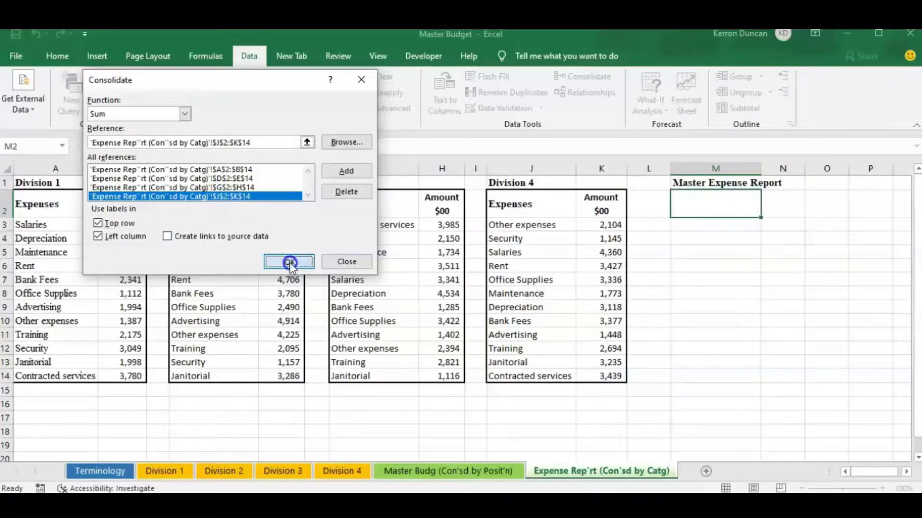